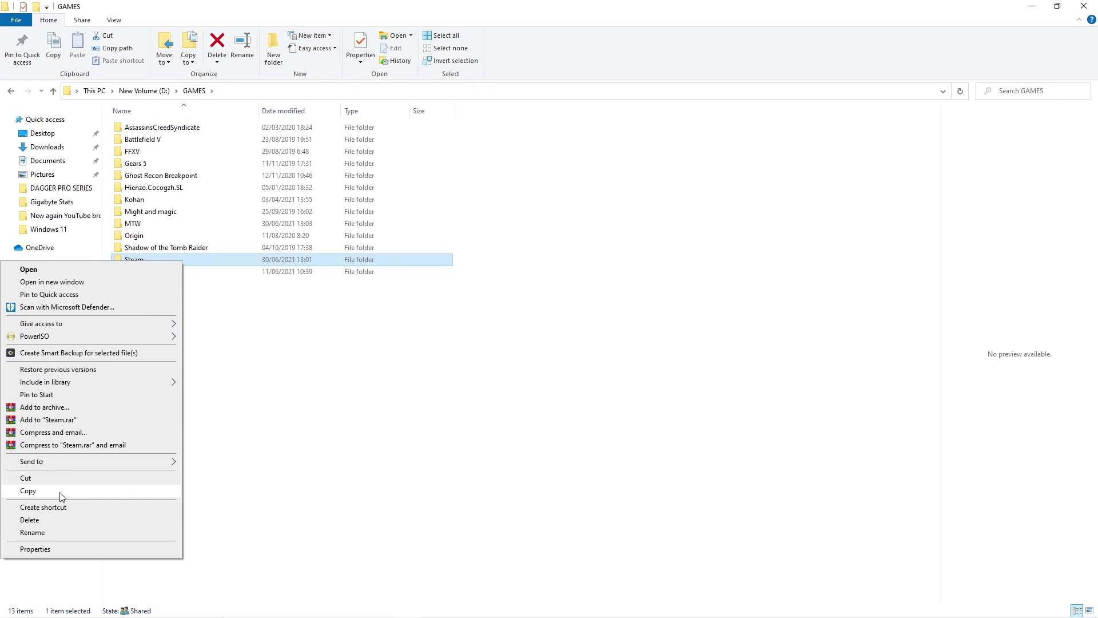
Step: Copy the Steam folder and paste it into New Volume (F:)
click(61, 494)
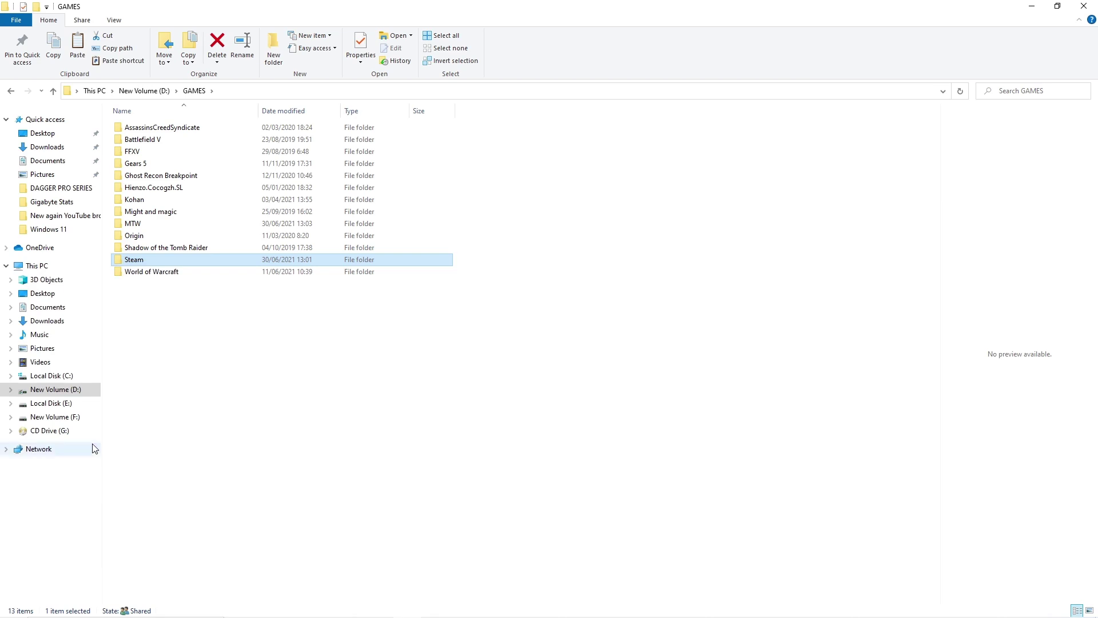
click(56, 417)
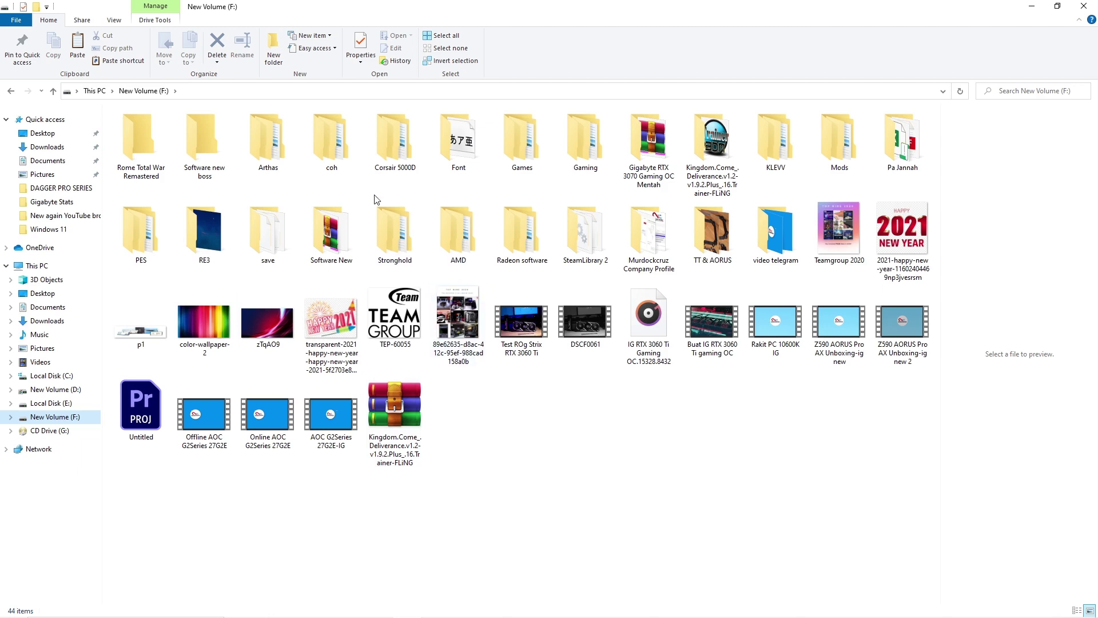
right_click(561, 473)
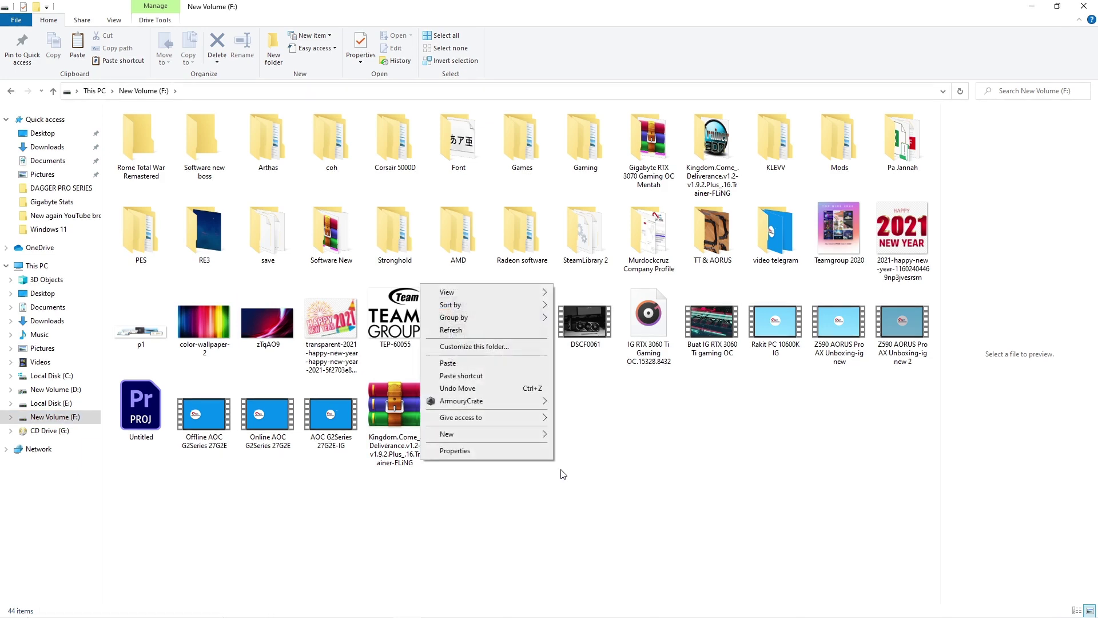
click(460, 363)
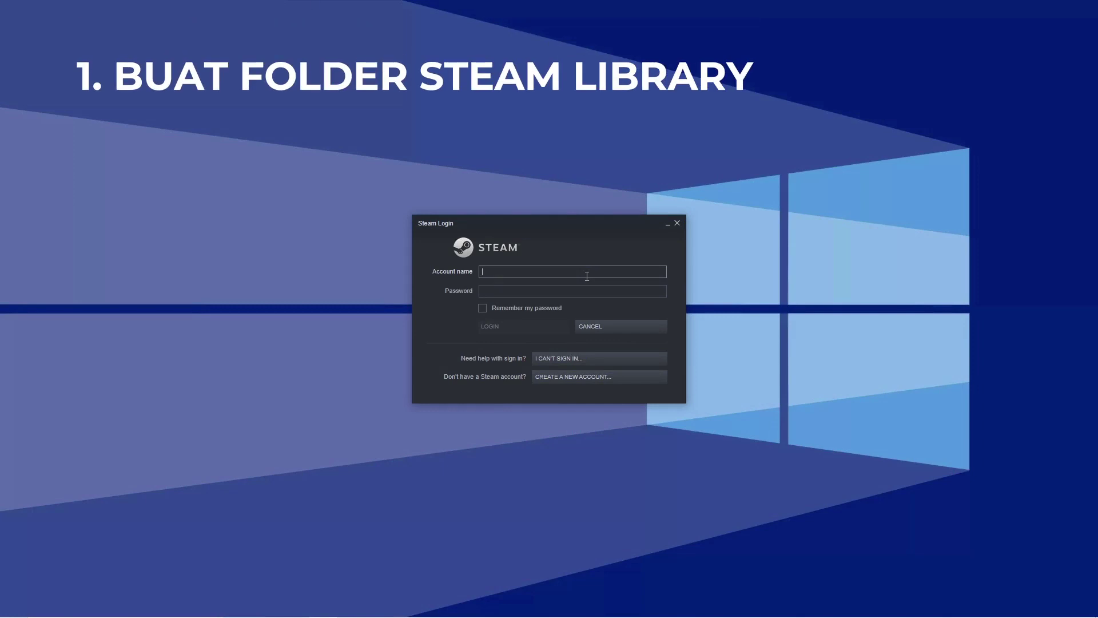
Step: Log in to Steam with the account name and password
text(murdockcryuz)
key(Tab)
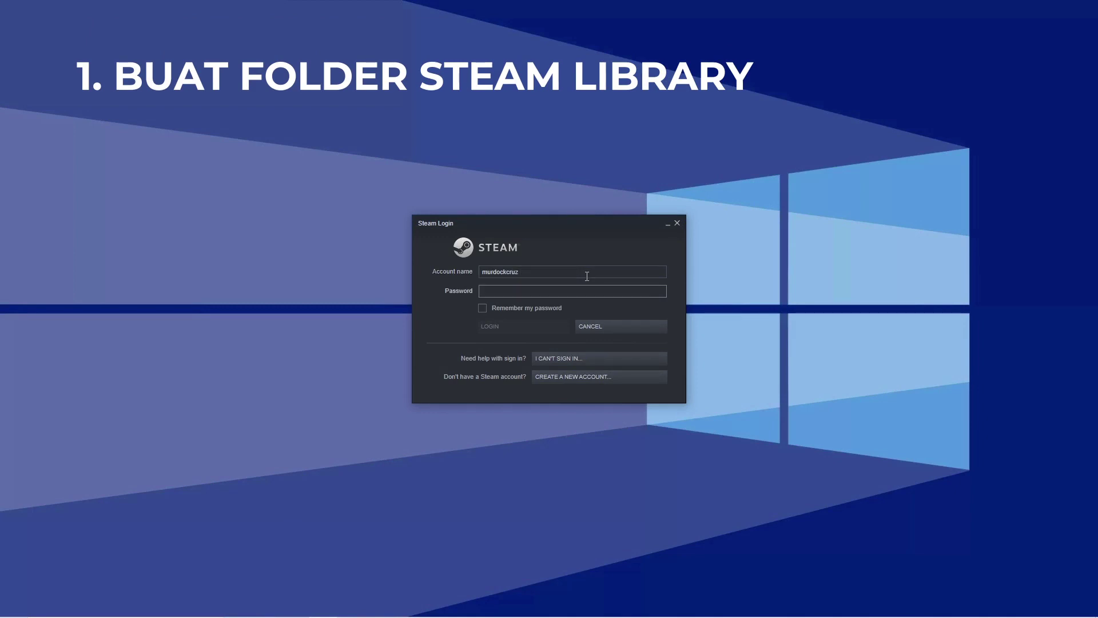
text(********)
key(Return)
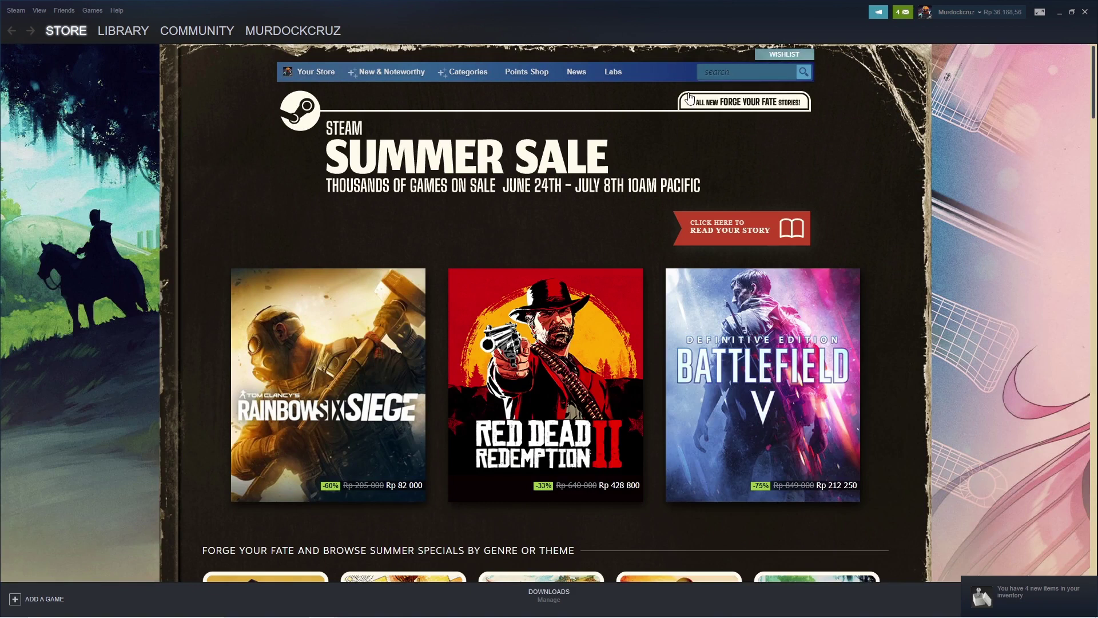
Step: Select DIRT 5 in the Library, then open Steam Settings on the Downloads page
click(116, 31)
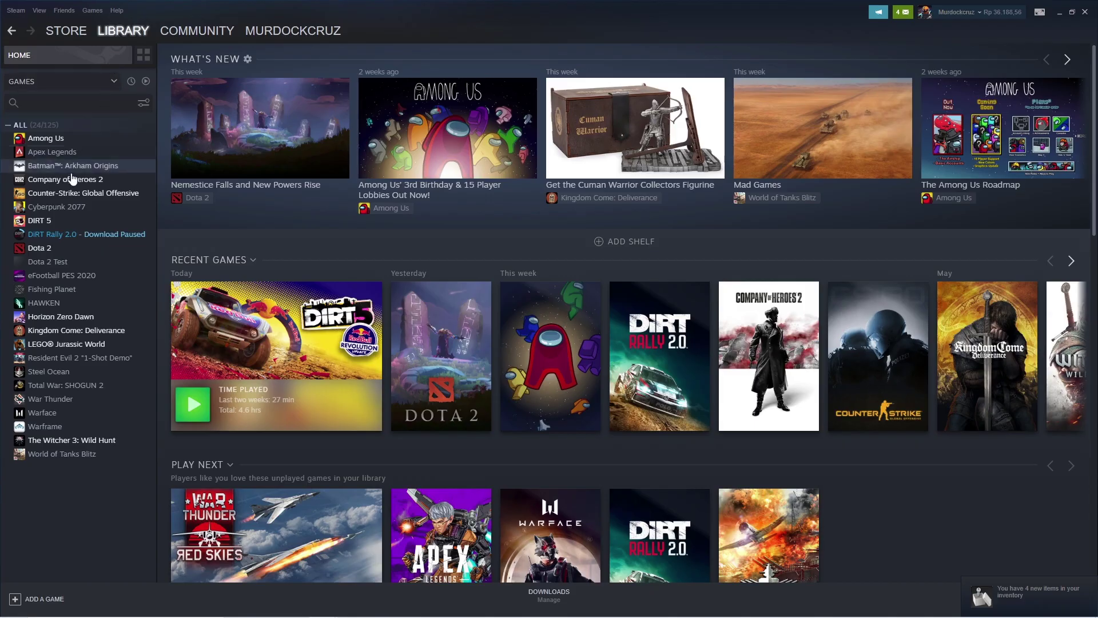
click(38, 221)
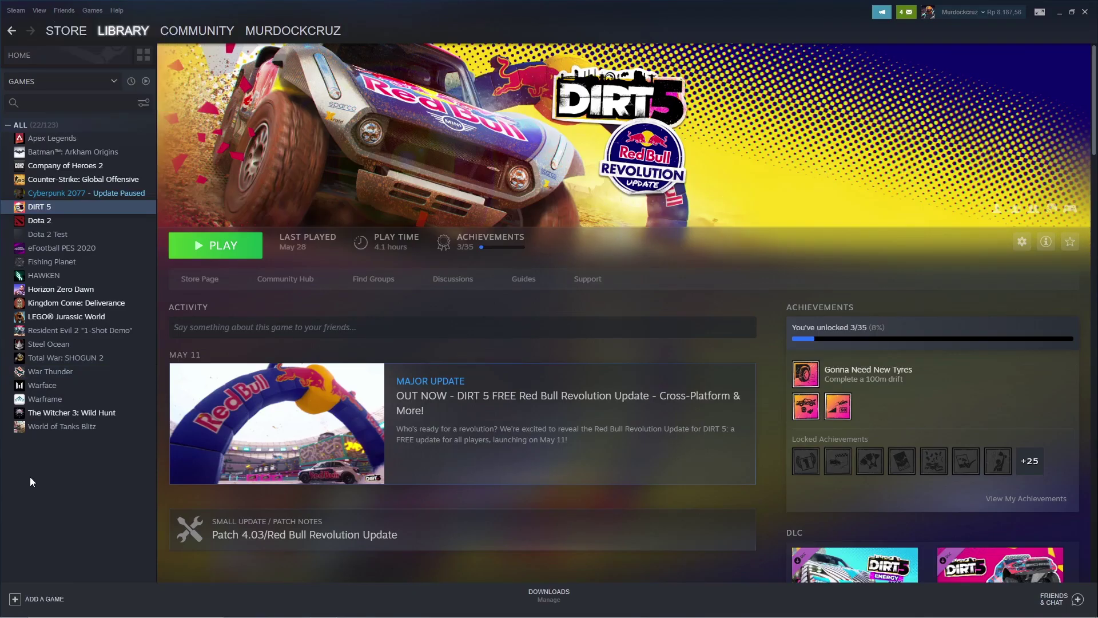
click(18, 11)
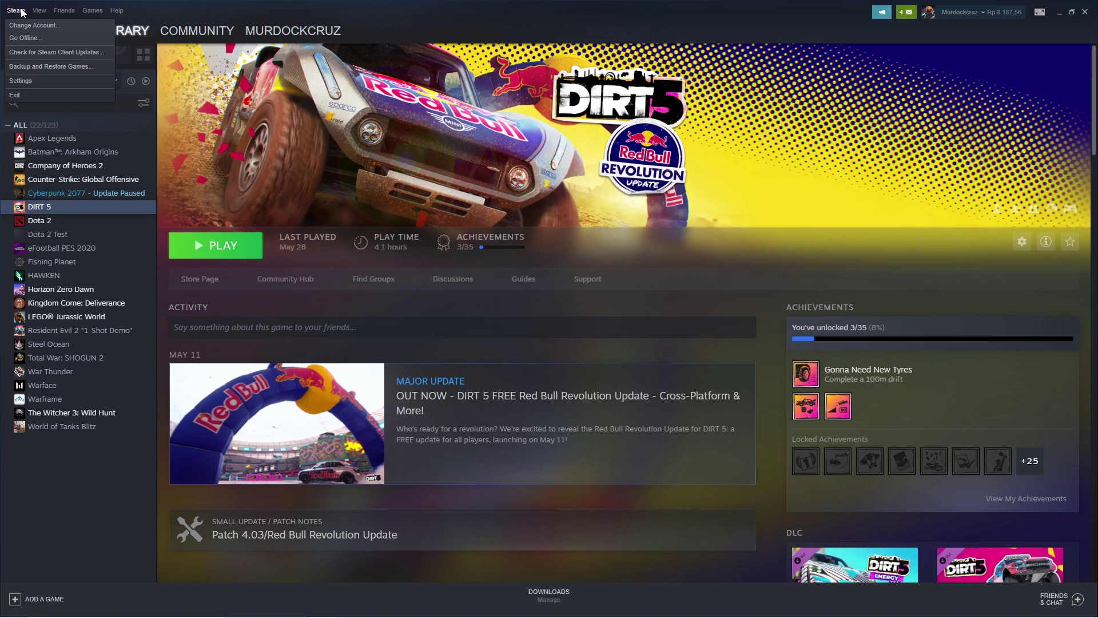
click(31, 81)
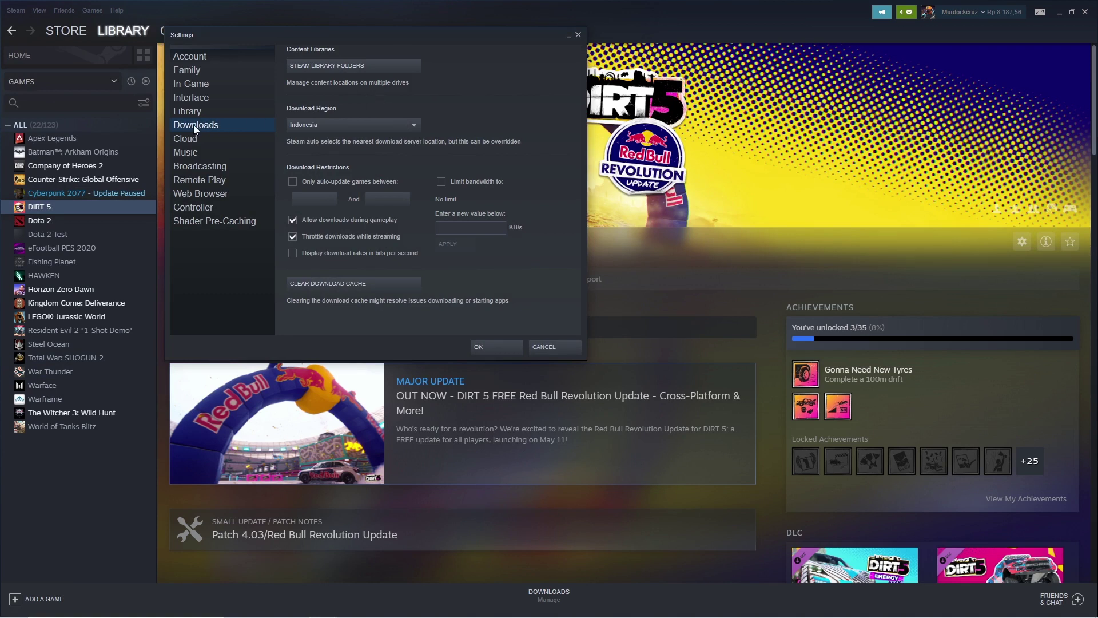
Step: Start adding a library folder on drive F:\; the existing SteamLibrary name is rejected
click(330, 66)
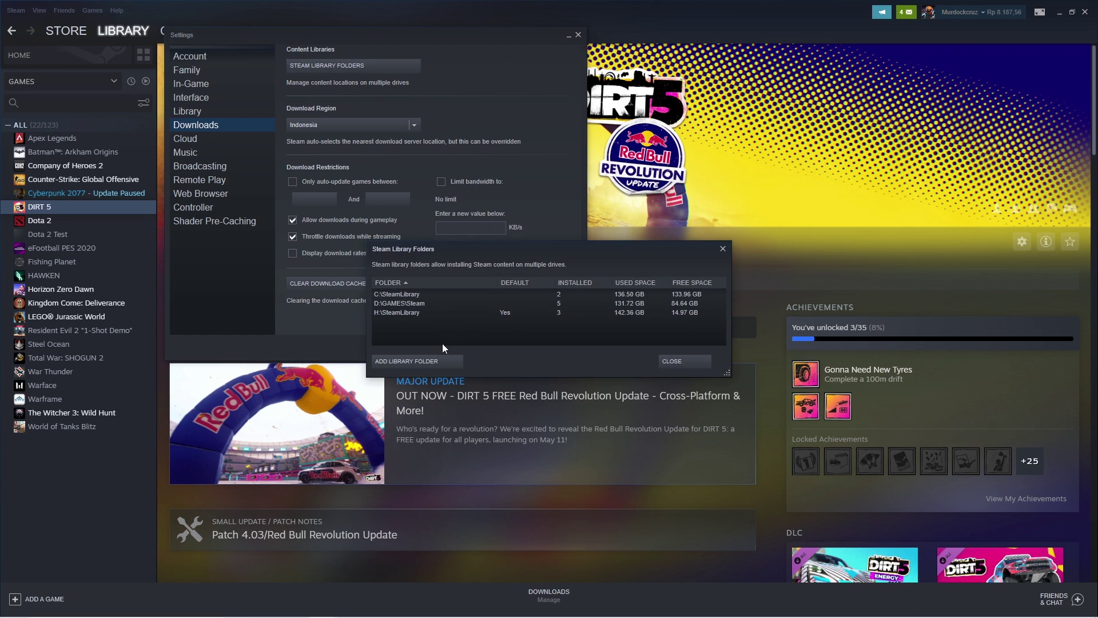
click(416, 363)
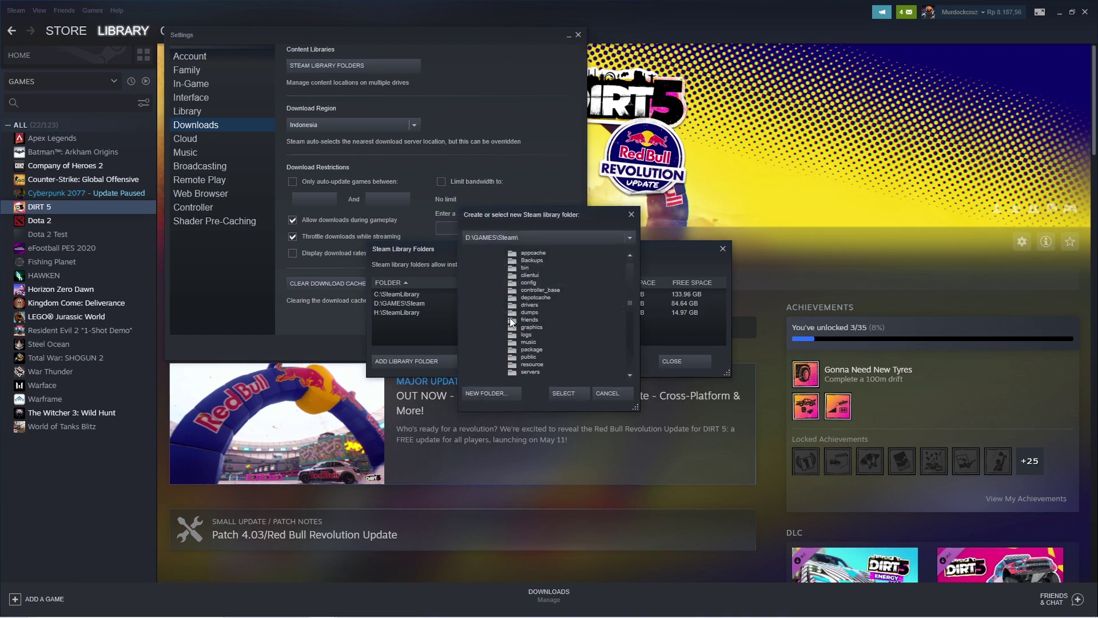
click(630, 238)
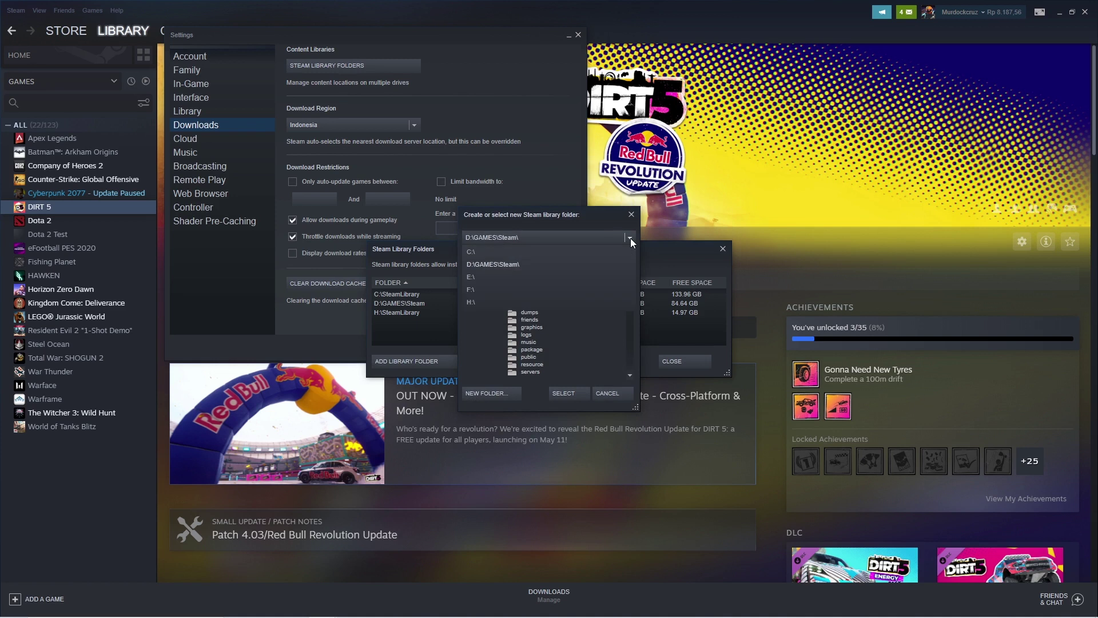
click(471, 290)
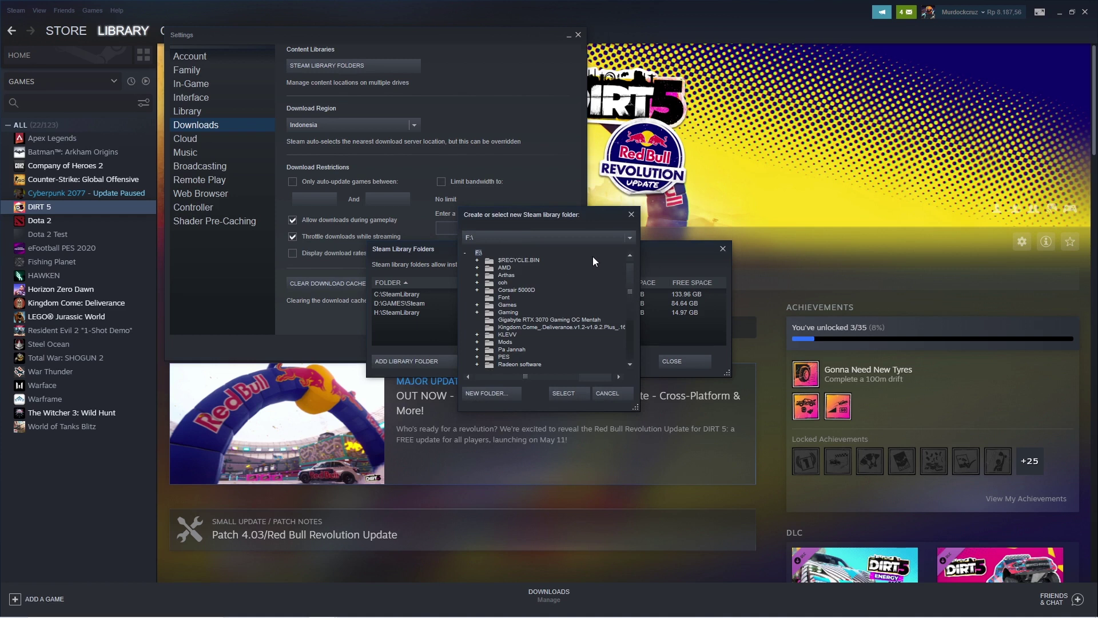
click(502, 395)
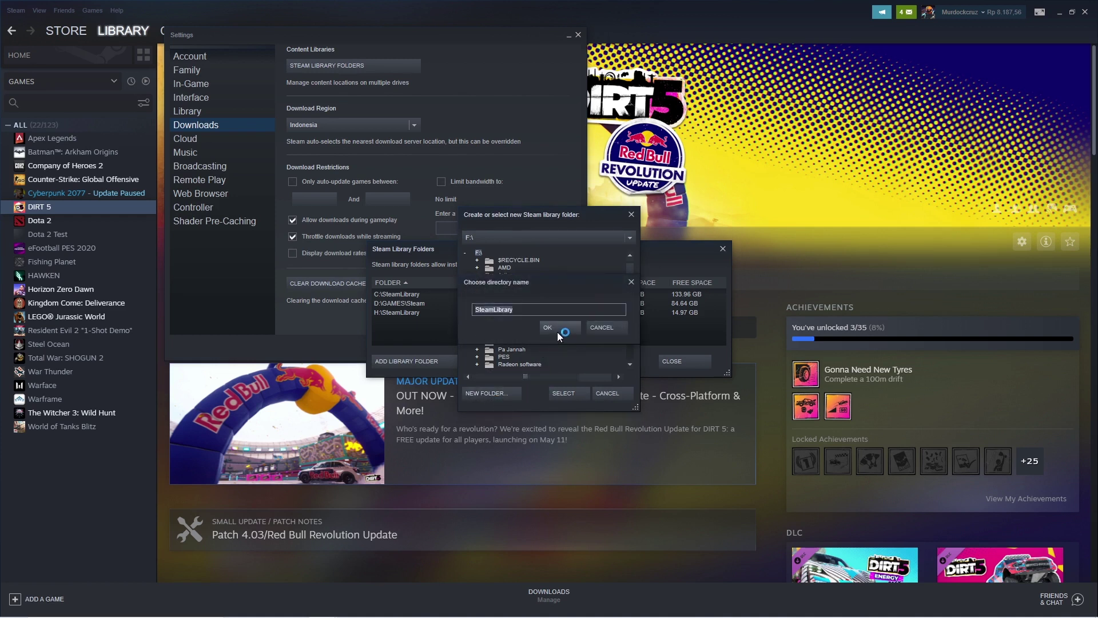
click(549, 317)
click(550, 327)
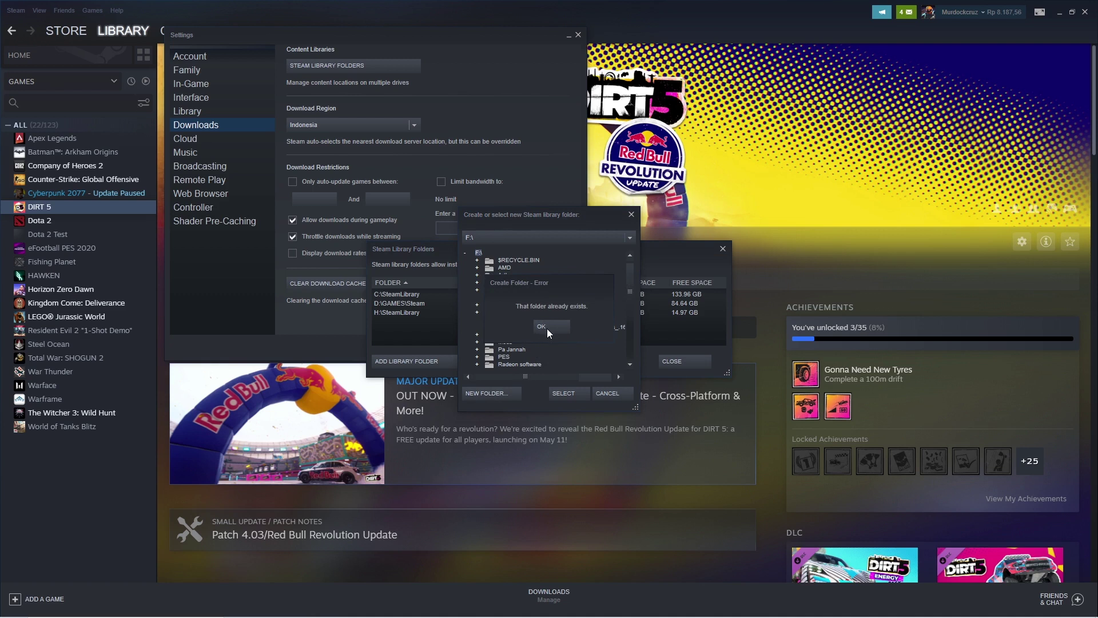
click(543, 327)
Step: Create F:\SteamLibrary 2, add it as a library folder, and close Settings
click(487, 394)
click(549, 316)
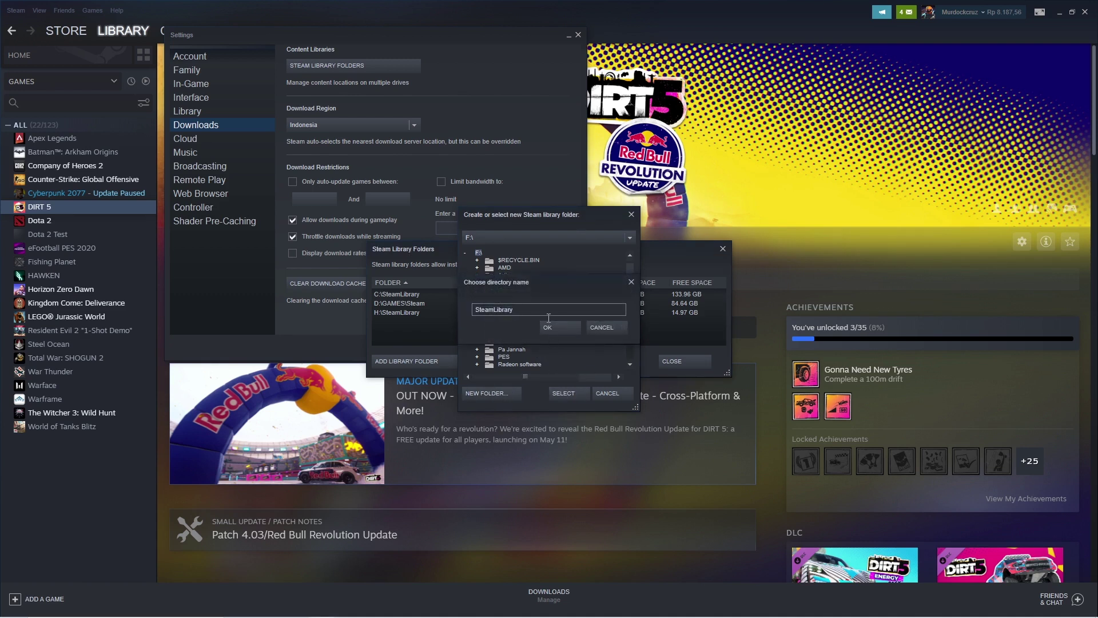
text(2)
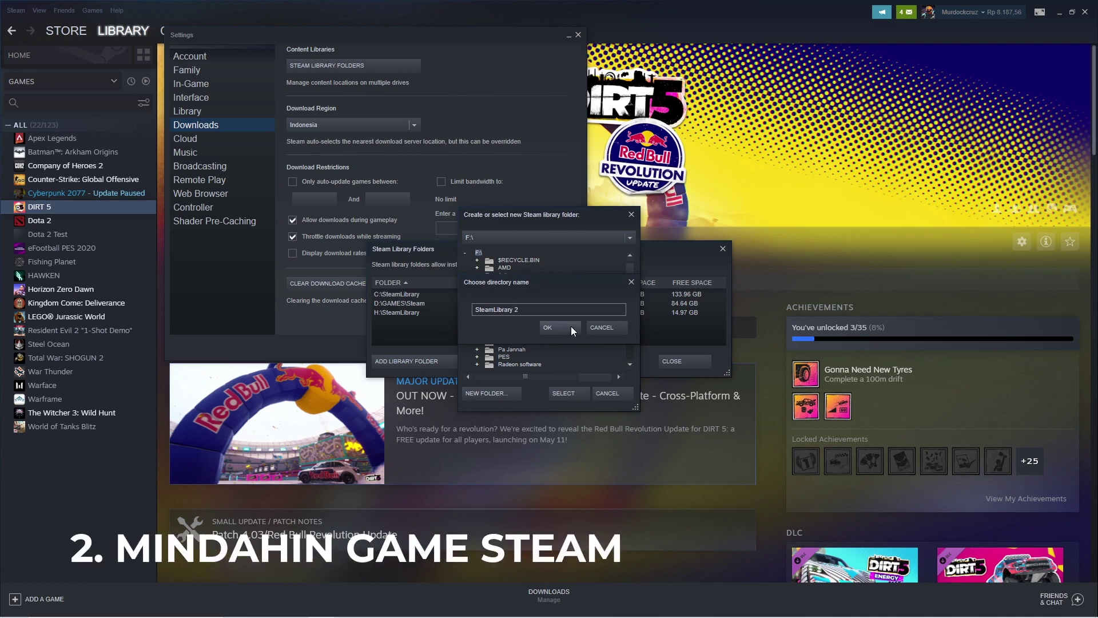
click(571, 327)
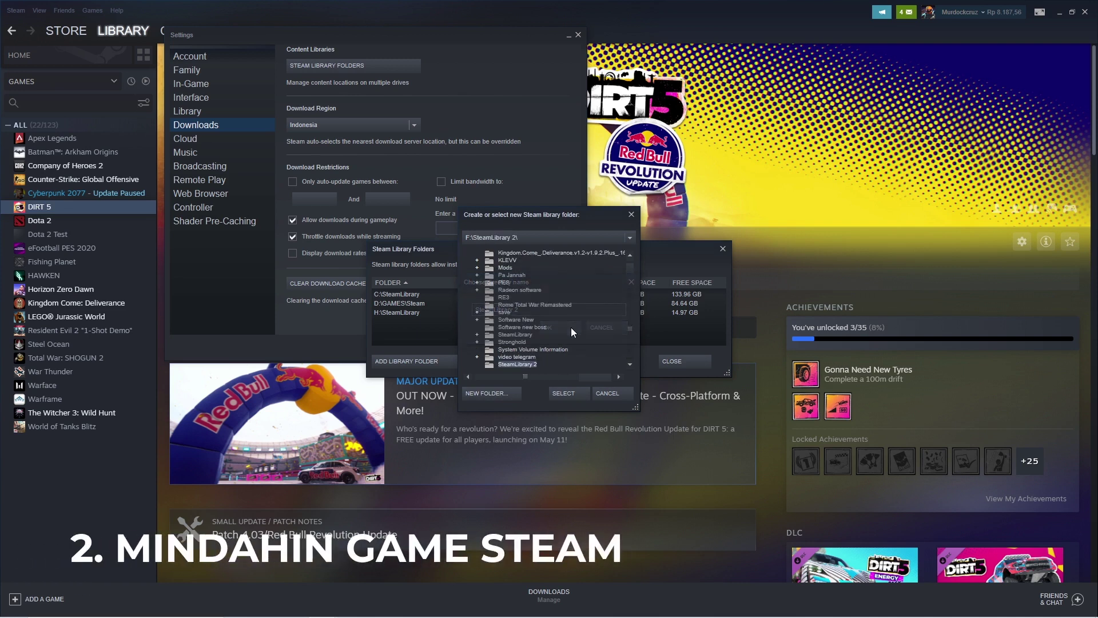
click(569, 393)
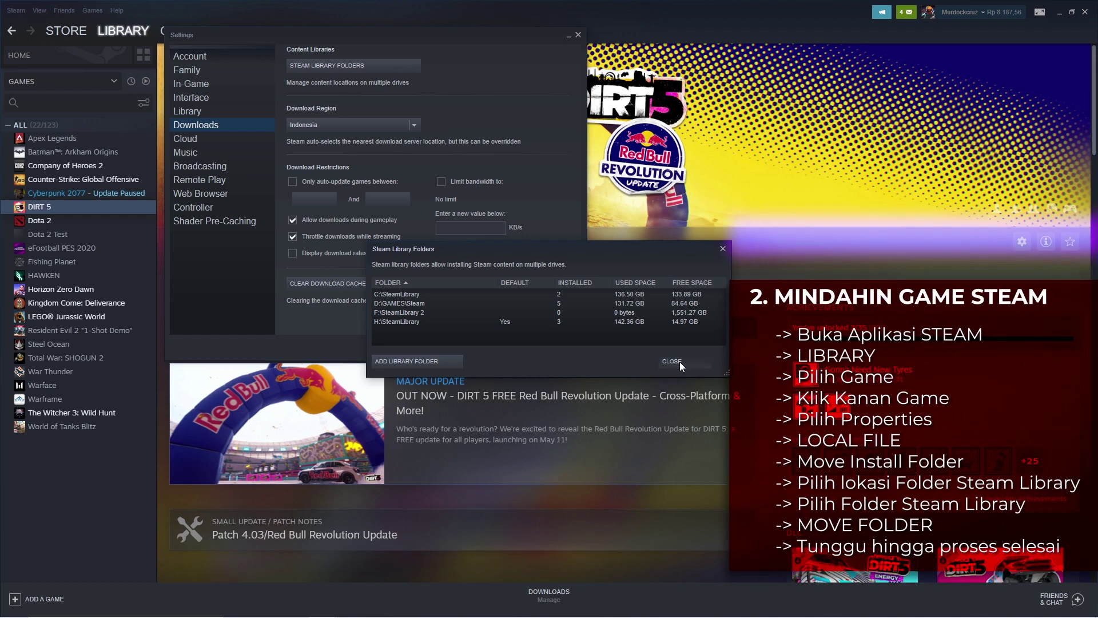
click(680, 361)
click(503, 347)
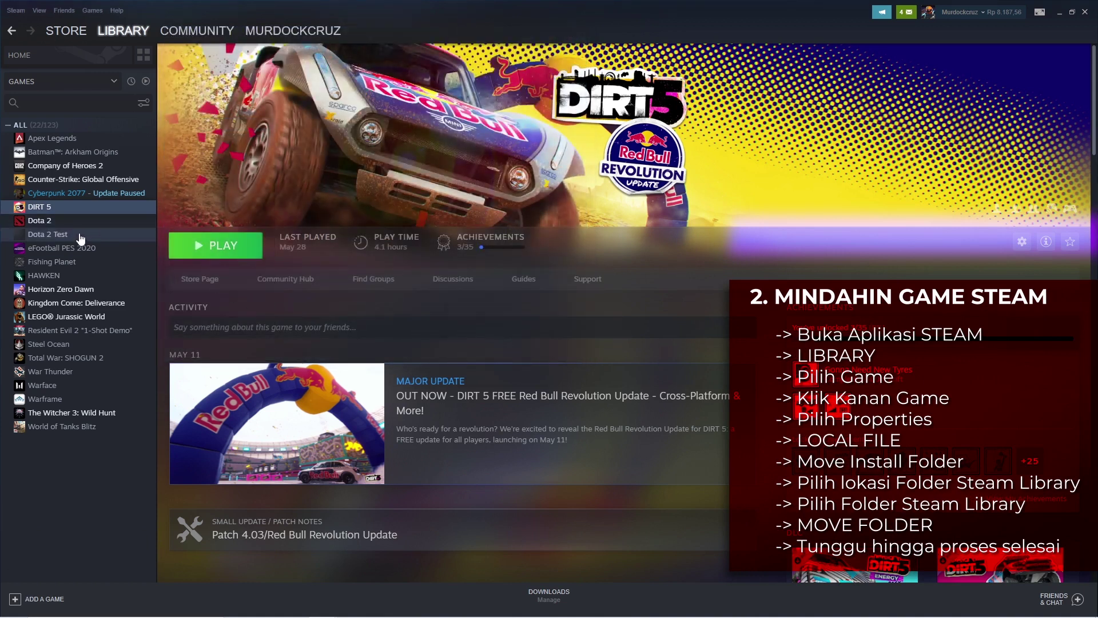
Step: Open DIRT 5's Properties at Local Files, showing 38.41 GB on drive H:
right_click(46, 208)
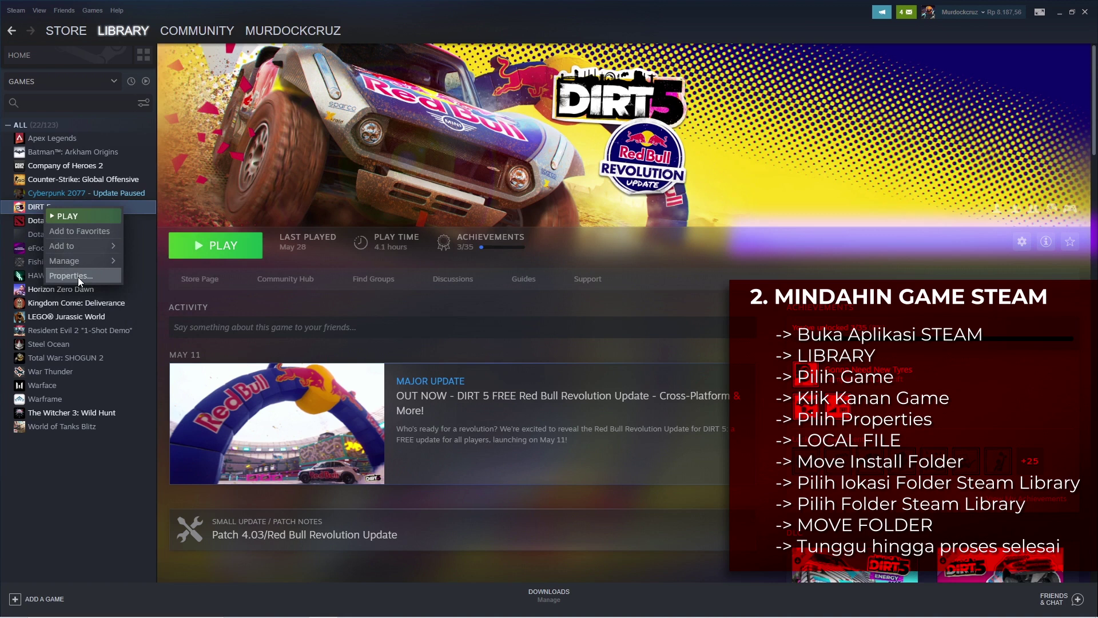
click(78, 277)
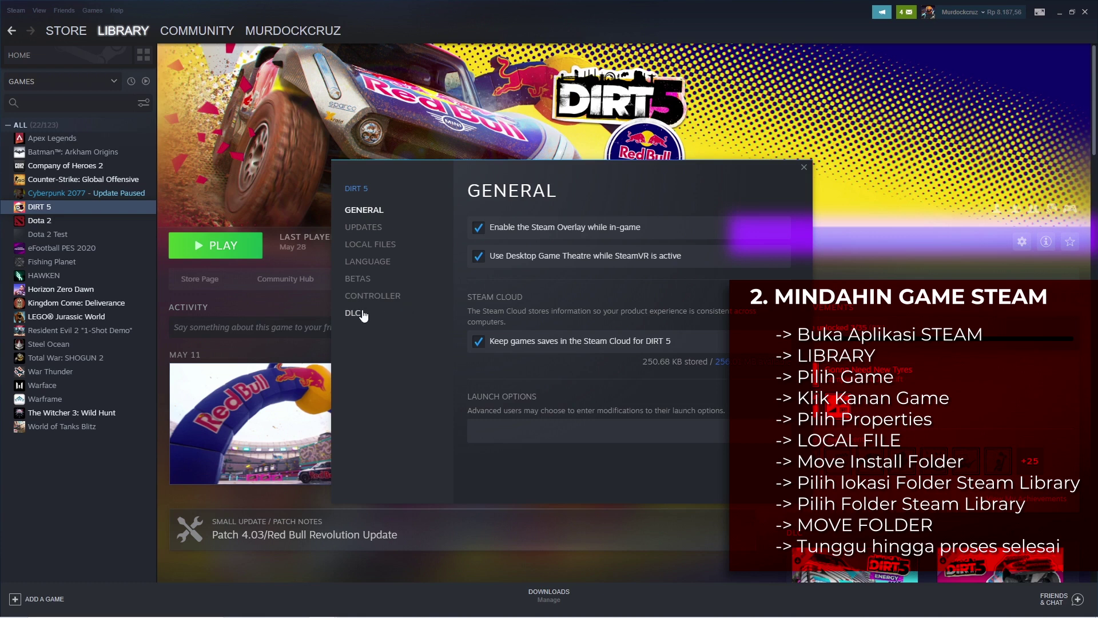
click(377, 246)
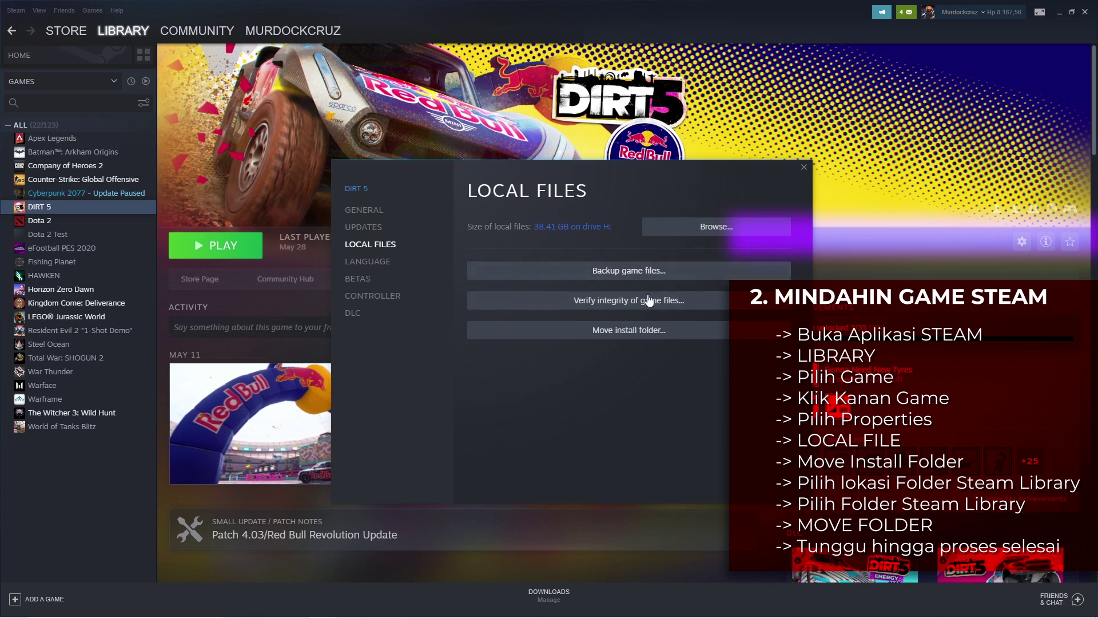
Step: Move DIRT 5's install folder to the F:\SteamLibrary 2 library
click(634, 337)
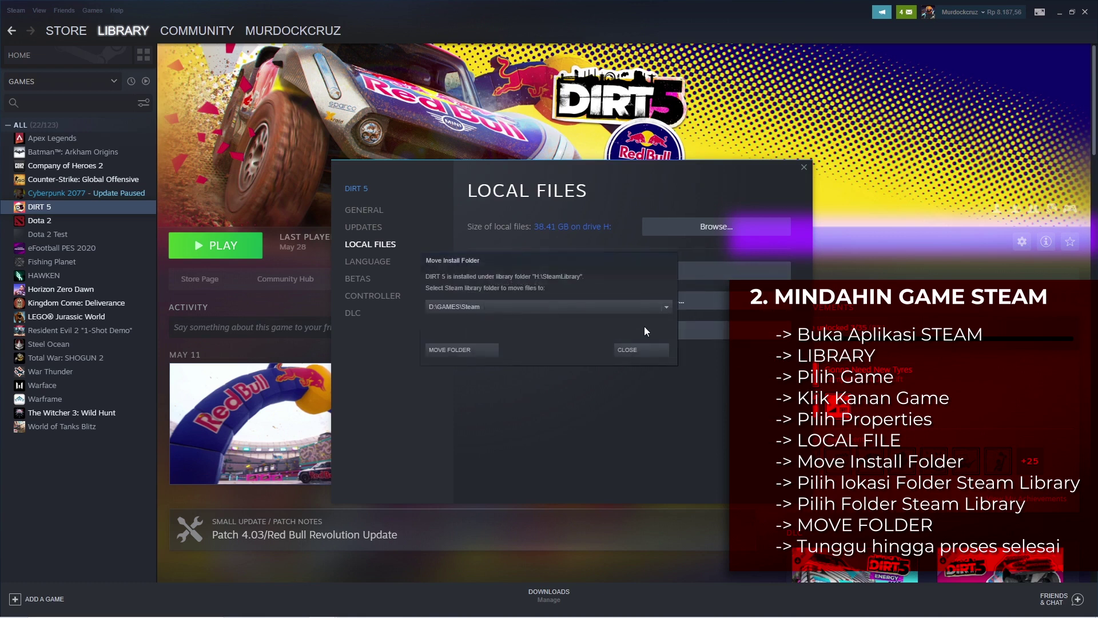
click(666, 309)
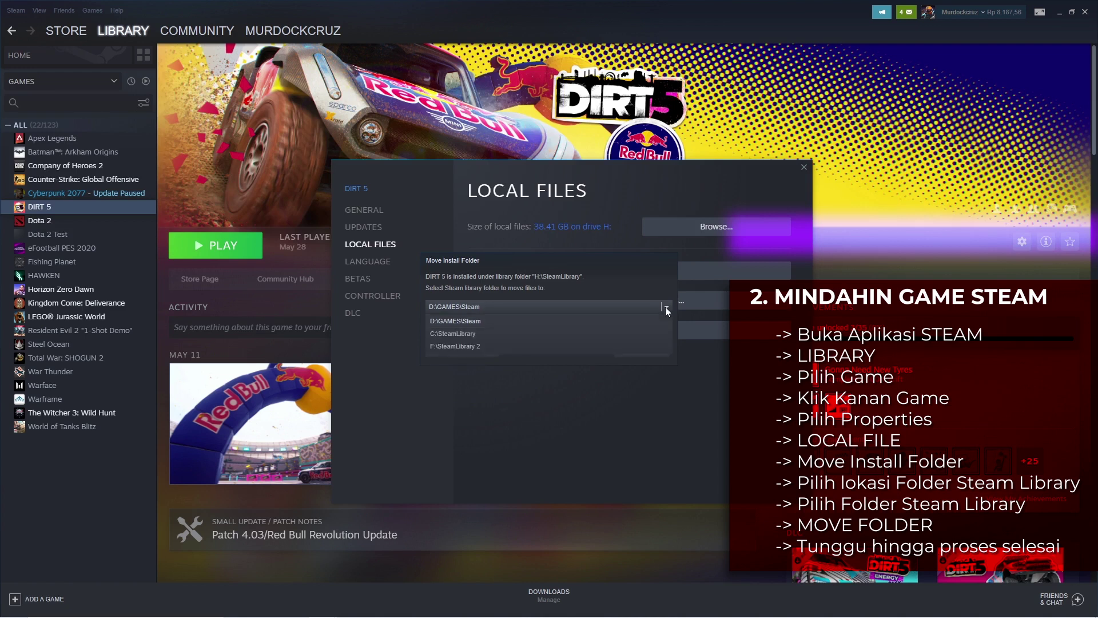
click(476, 347)
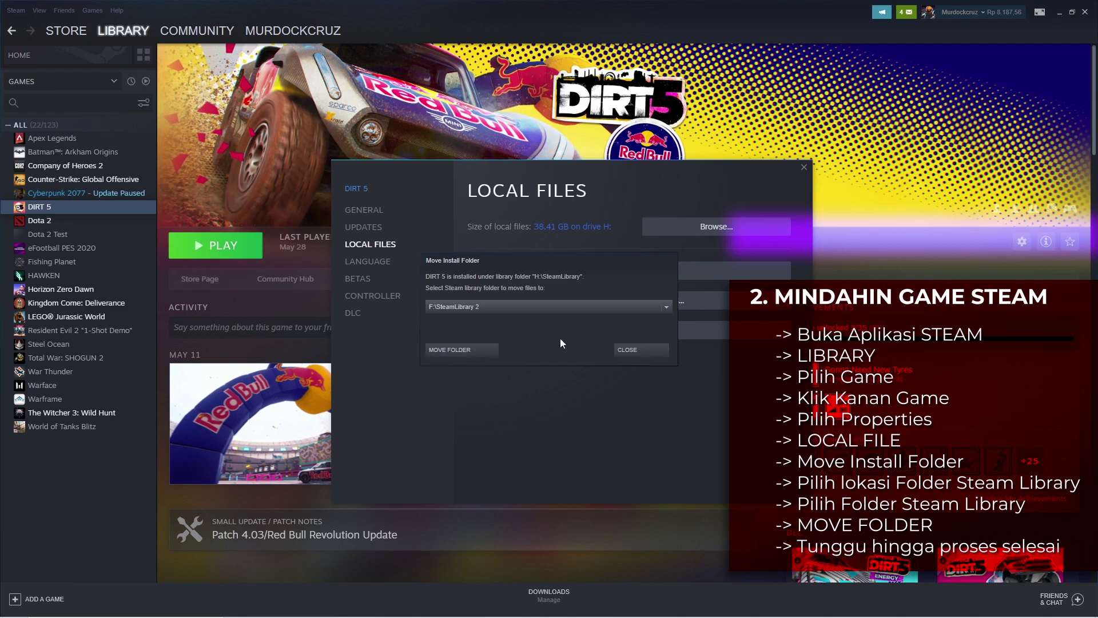
click(470, 350)
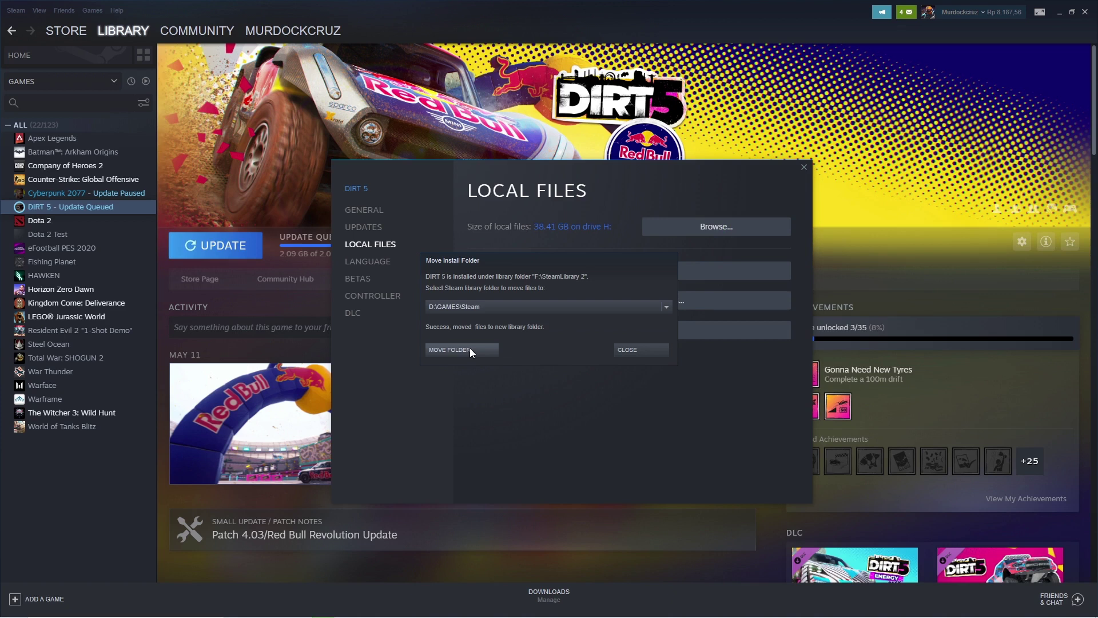
Step: Close the move dialog and browse DIRT 5's files in F:\SteamLibrary 2\steamapps\common\DIRT 5
click(626, 351)
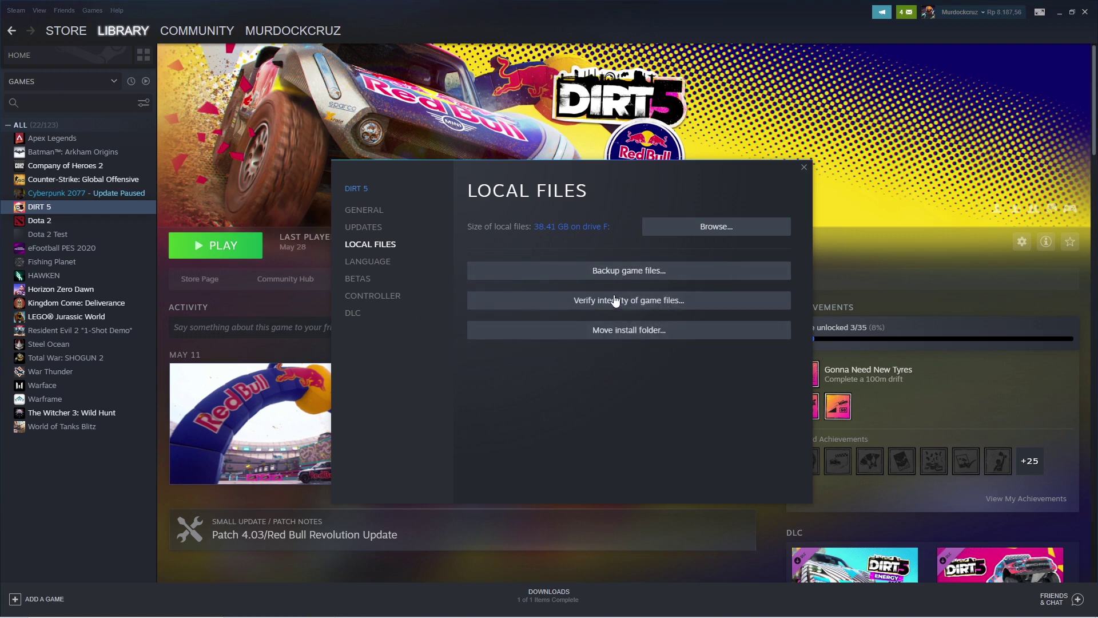
click(703, 231)
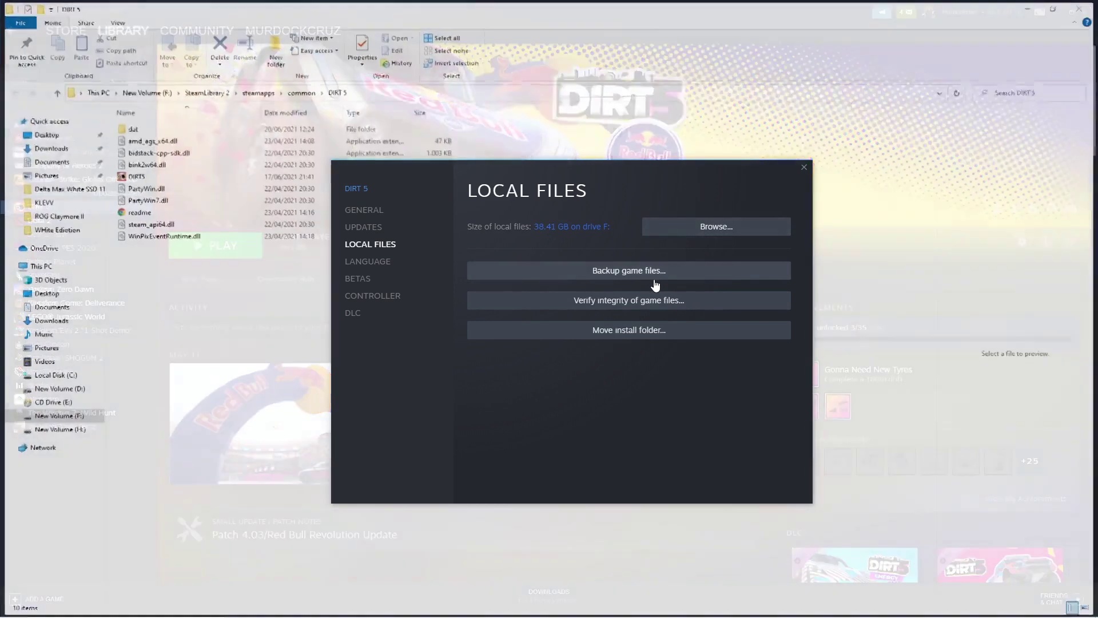